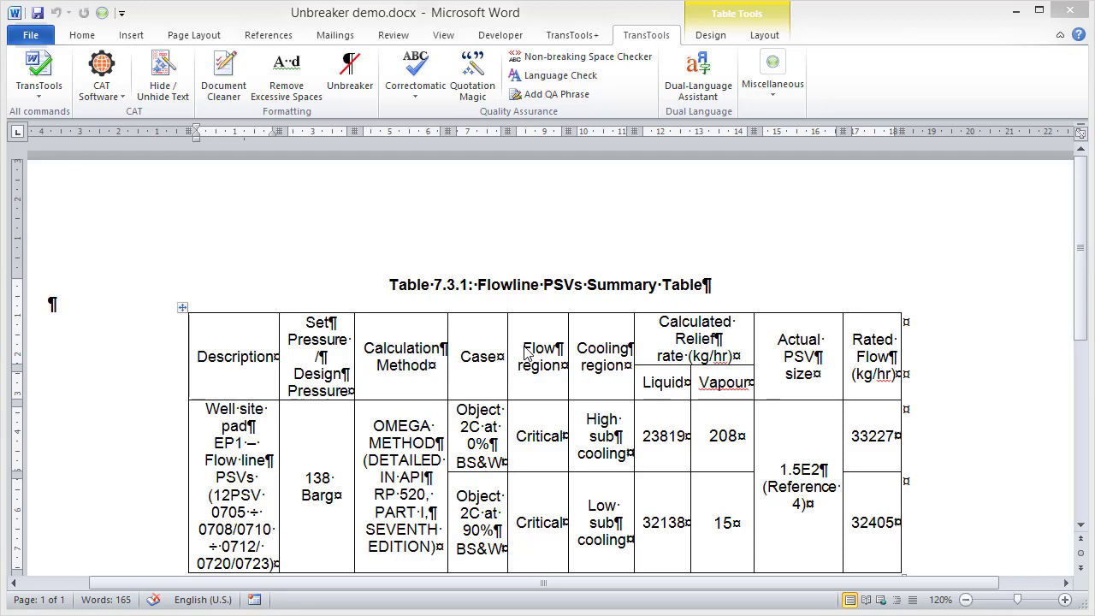
# - Search the entire document for incorrect paragraph and line breaks with Unbreaker, moving its dialog aside to reveal the table
pyautogui.click(349, 80)
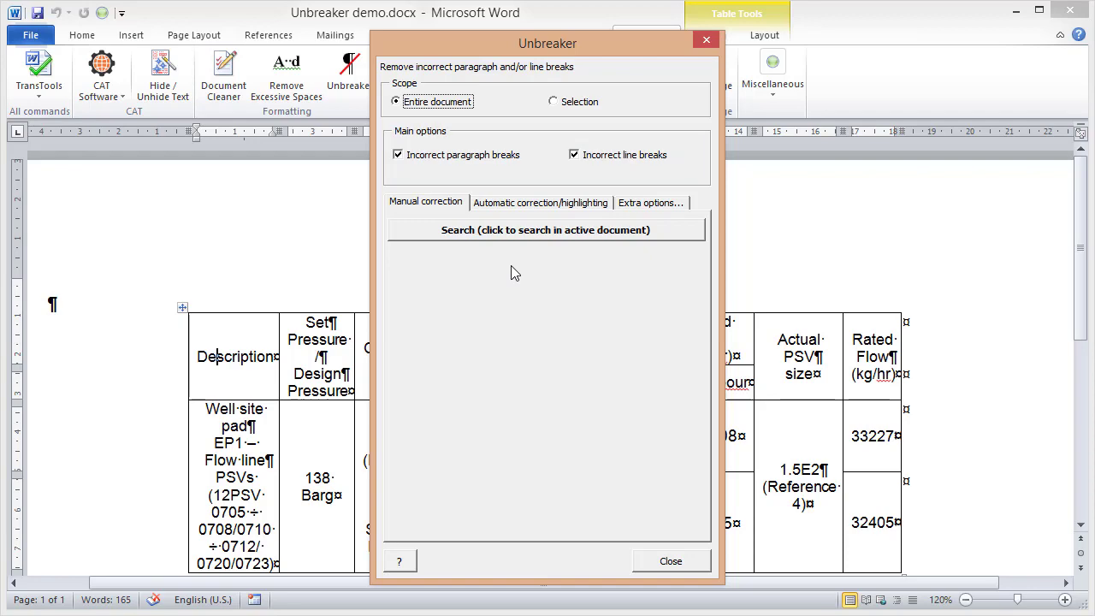
pyautogui.click(551, 241)
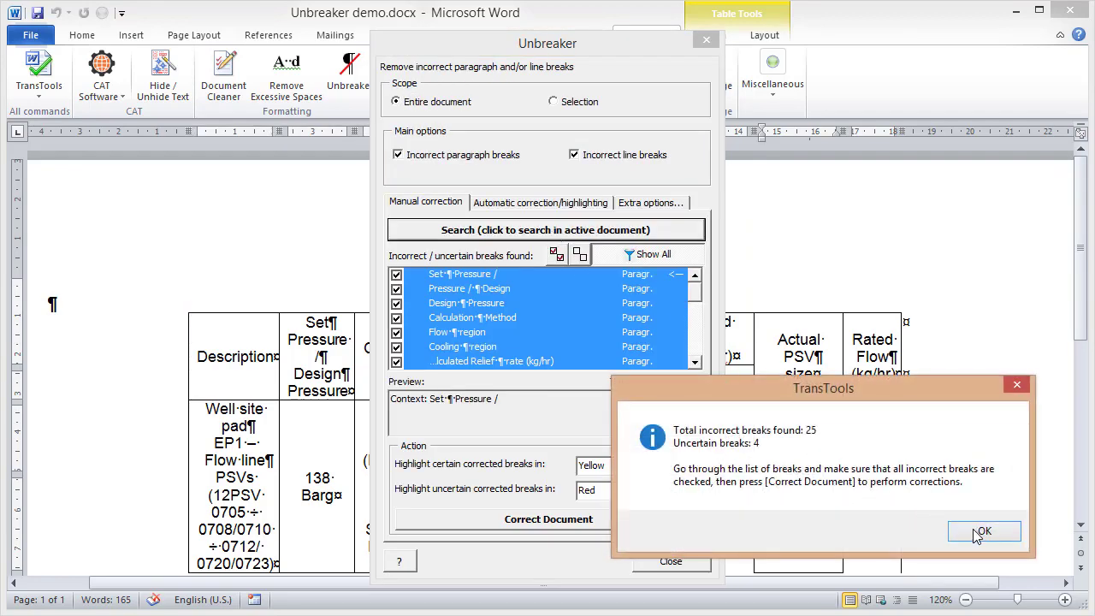
pyautogui.click(978, 527)
pyautogui.moveTo(611, 48); pyautogui.dragTo(938, 51)
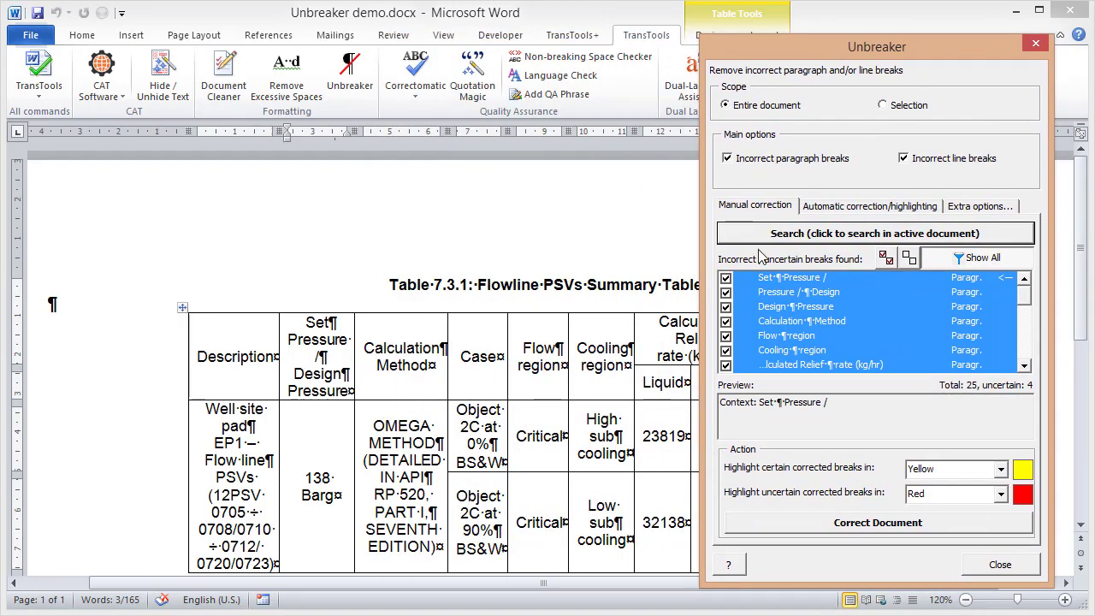
pyautogui.moveTo(588, 582); pyautogui.dragTo(647, 582)
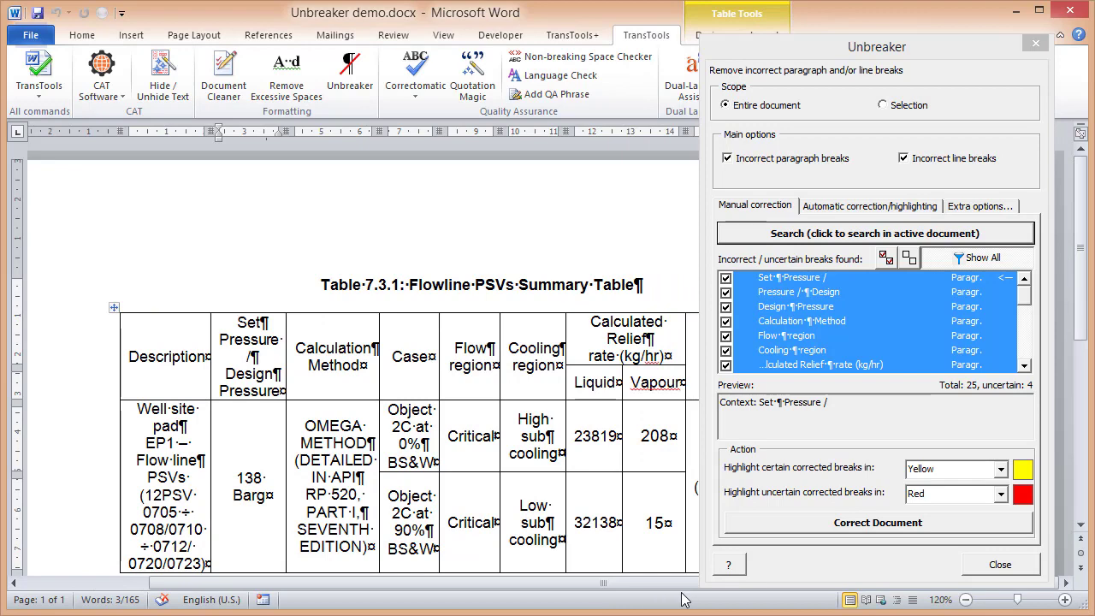
# - Review Unbreaker's extra options and locate the listed "Calculation Method" break in the document, keeping it marked for correction
pyautogui.click(973, 206)
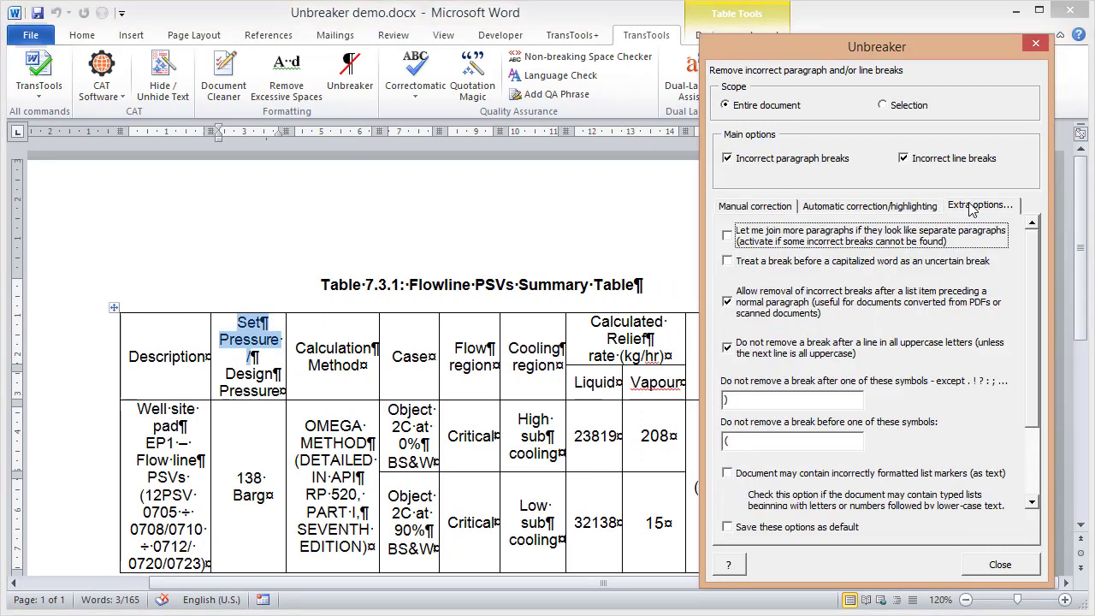
pyautogui.click(774, 208)
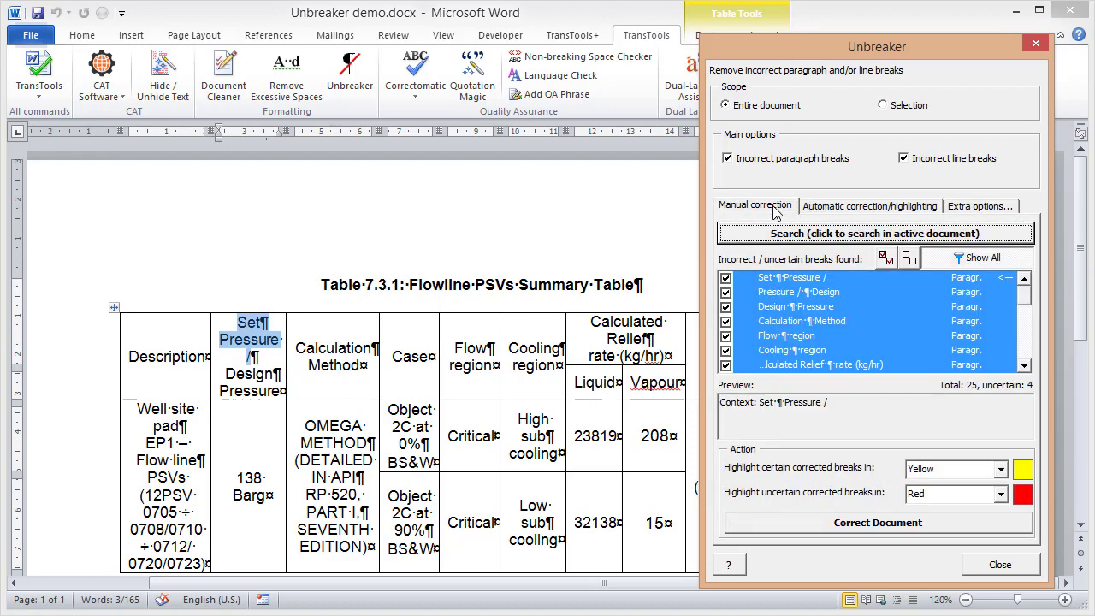
pyautogui.click(806, 322)
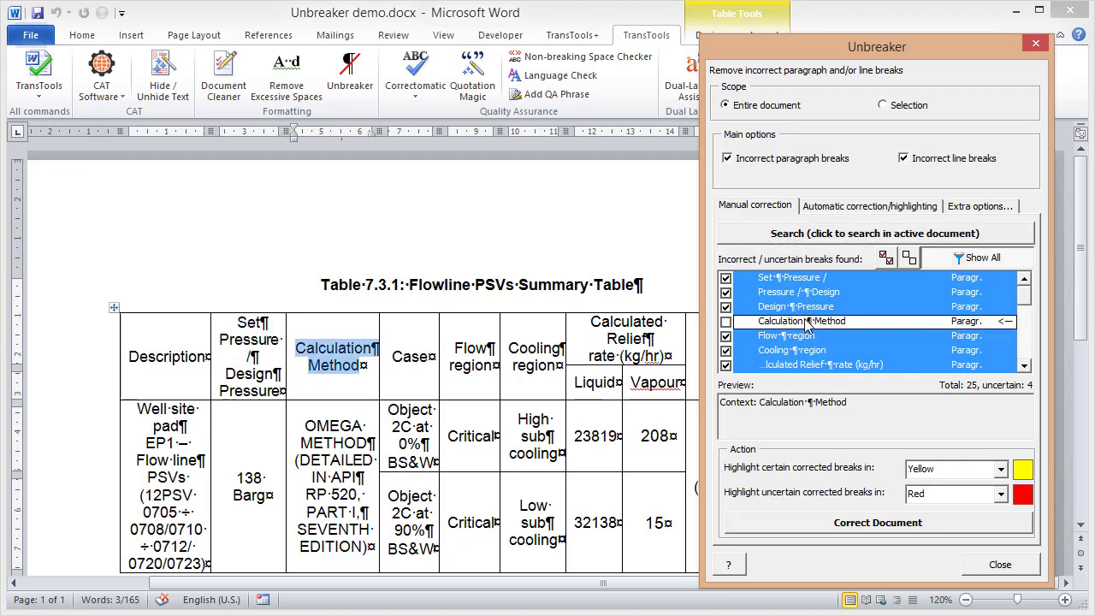
pyautogui.click(807, 325)
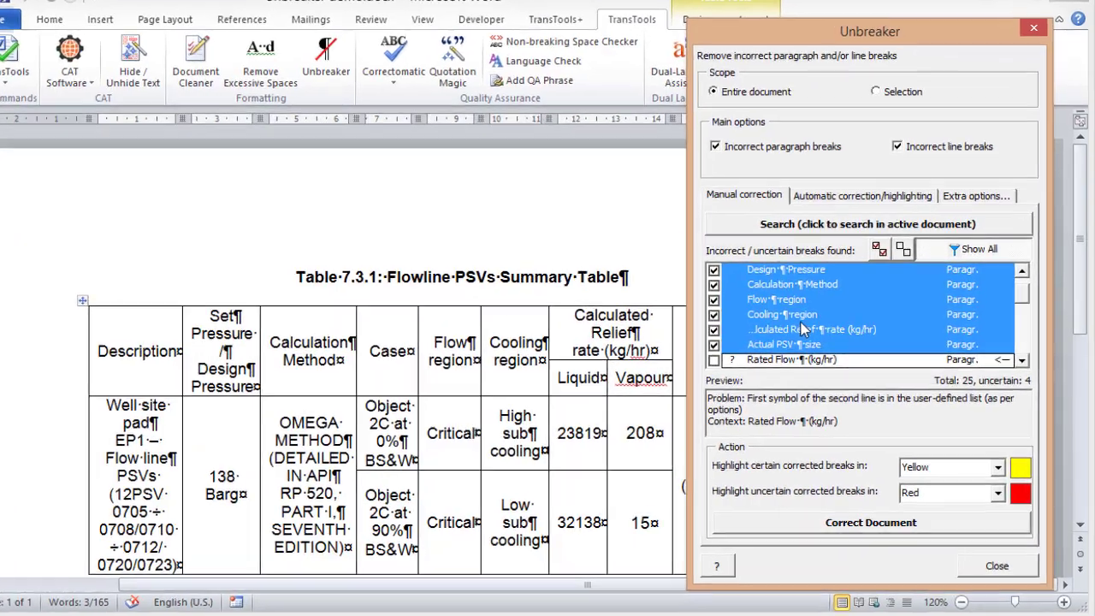
# - Mark the uncertain breaks in "Rated Flow (kg/hr)", "DETAILED IN API RP 520, PART I," and "RP 520, PART I, SEVENTH EDITION" for correction
pyautogui.press('space')
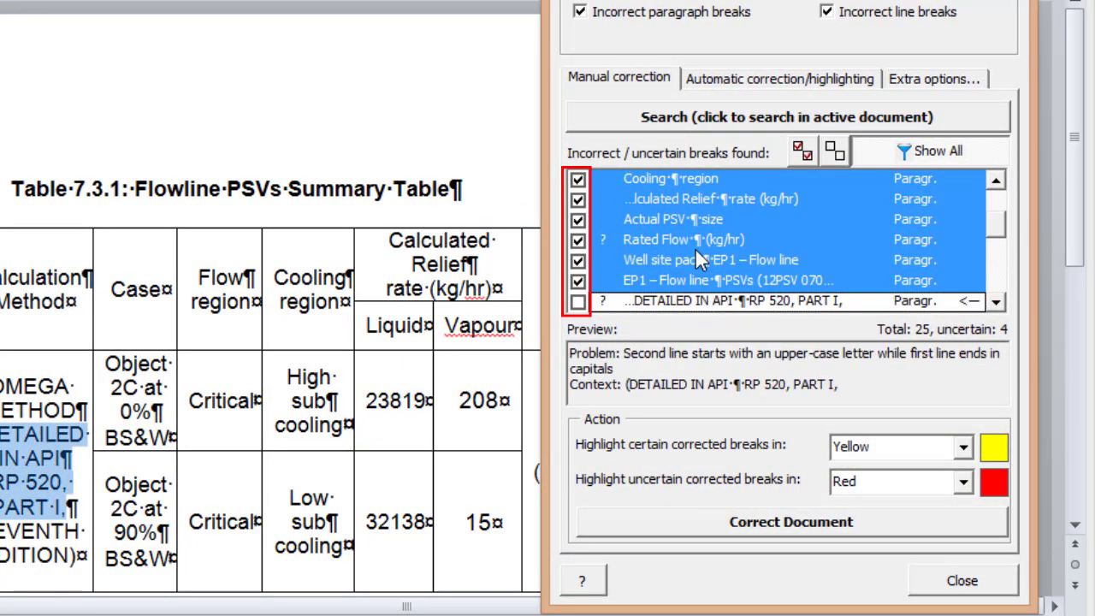
pyautogui.press('space')
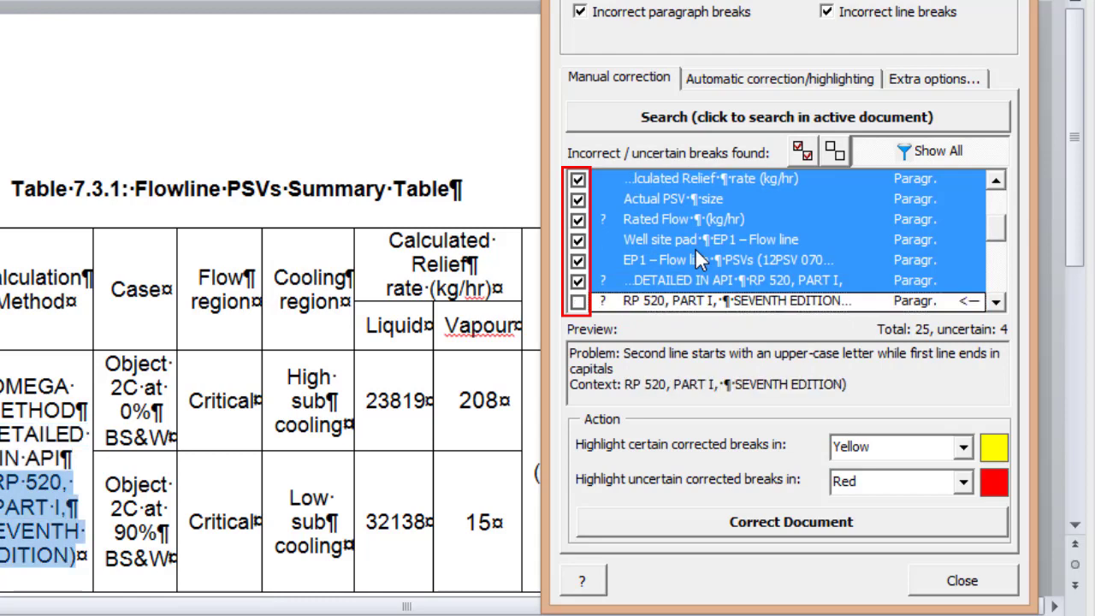
pyautogui.press('space')
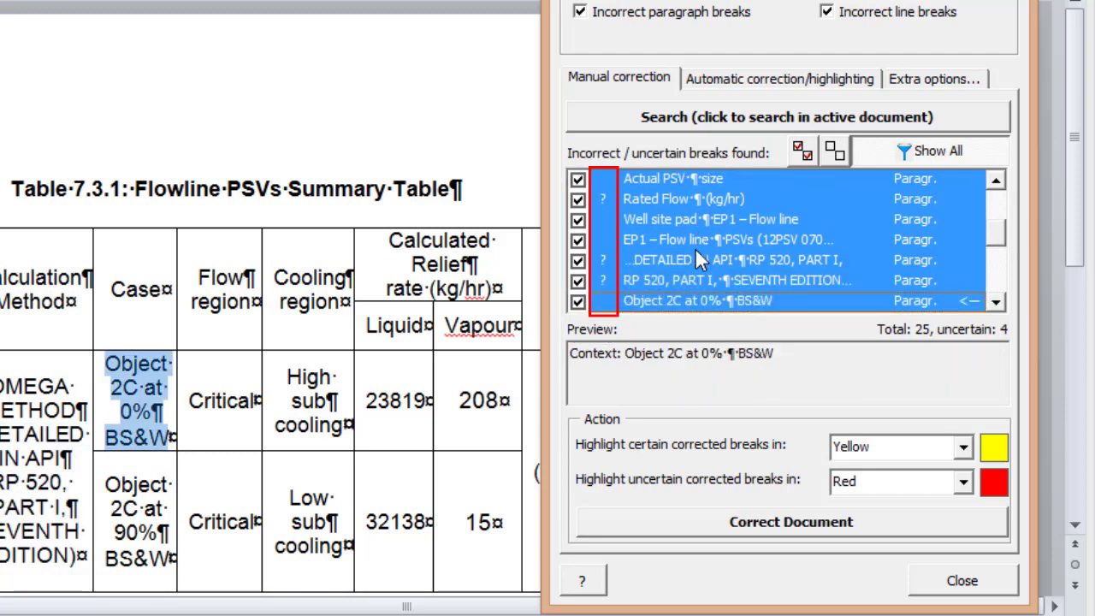
# - Go through the following found breaks and mark the uncertain one between "reservoirs (Objects)" and "can be found" for correction
pyautogui.press('Down')
pyautogui.press('Down')
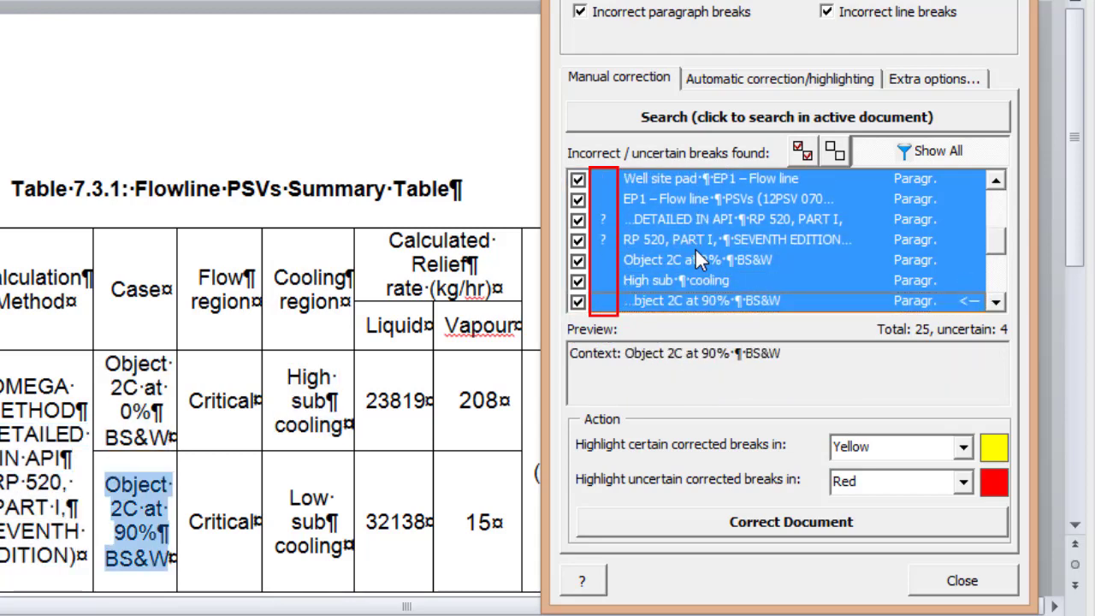
pyautogui.press('Down')
pyautogui.press('Down')
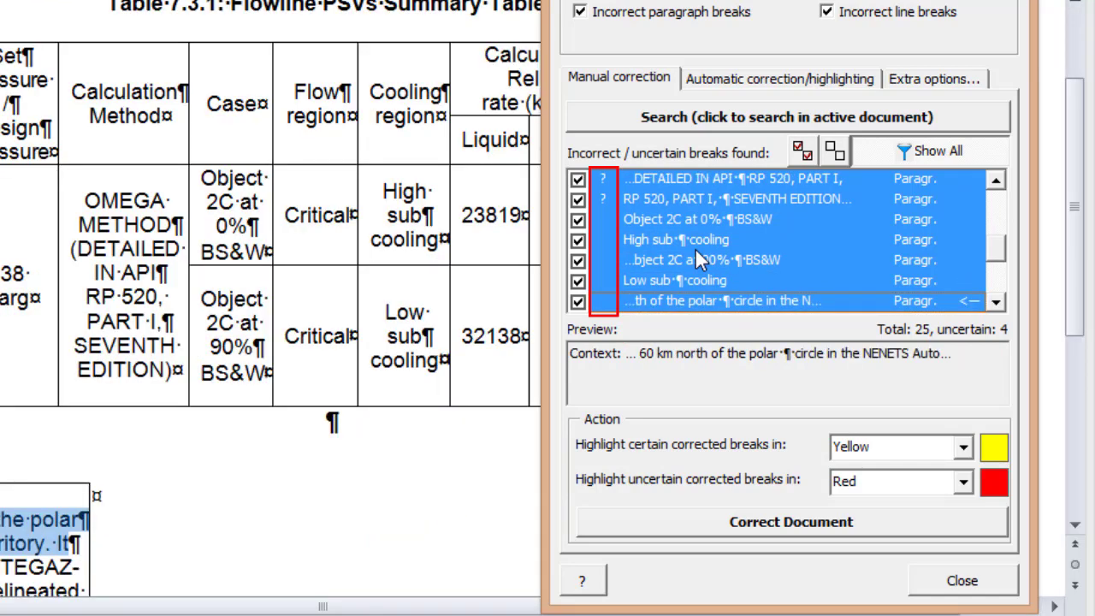
pyautogui.press('Down')
pyautogui.press('Down')
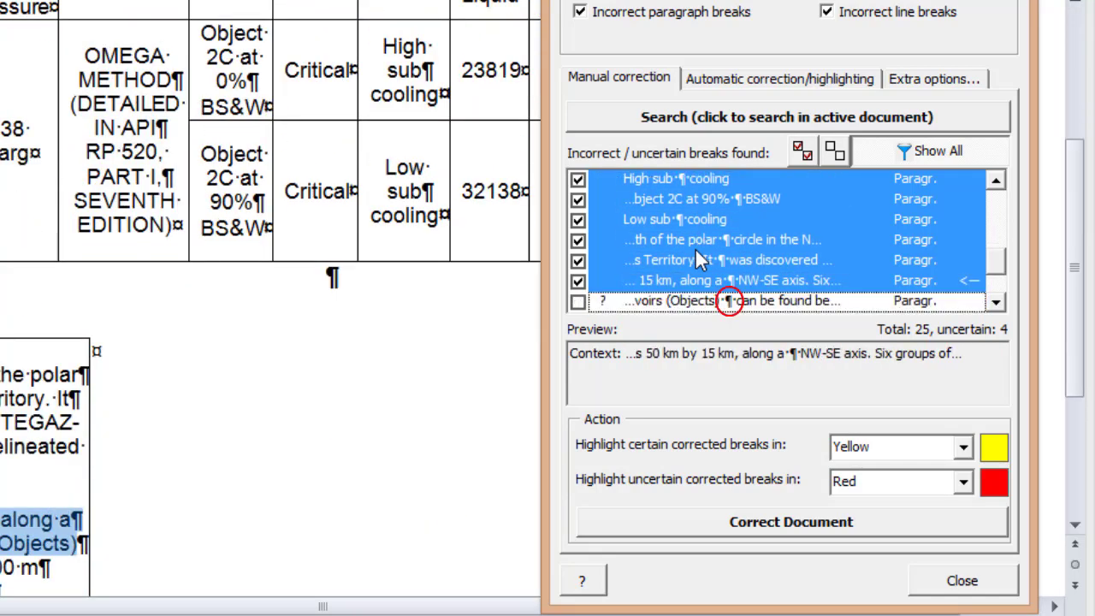
pyautogui.press('Down')
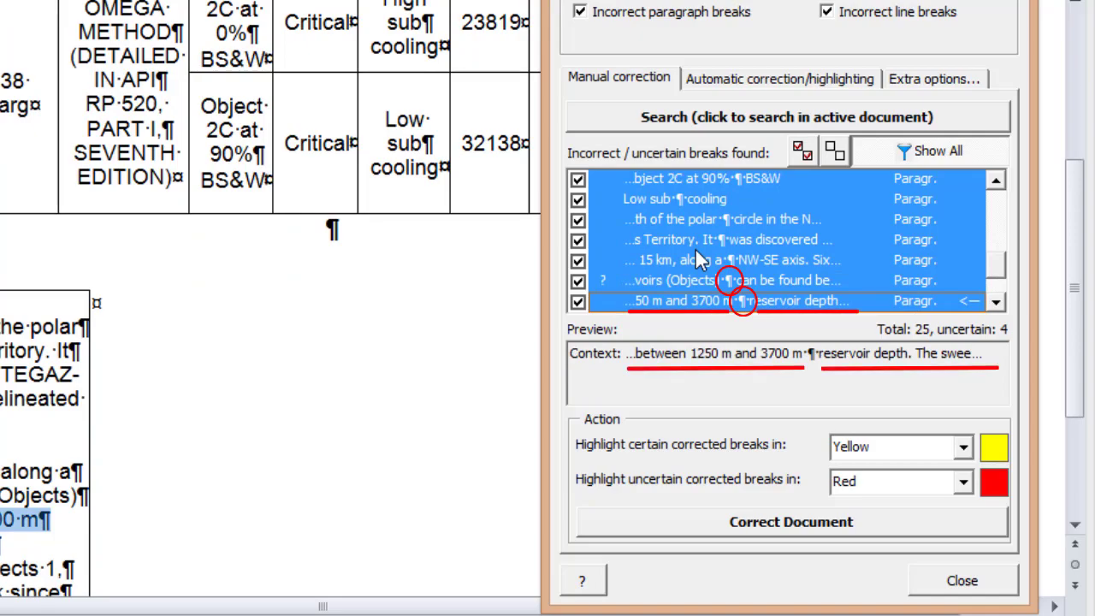
# - Examine the remaining found breaks in the text paragraph and the problem description for the uncertain "(Objects)" break
pyautogui.press('Down')
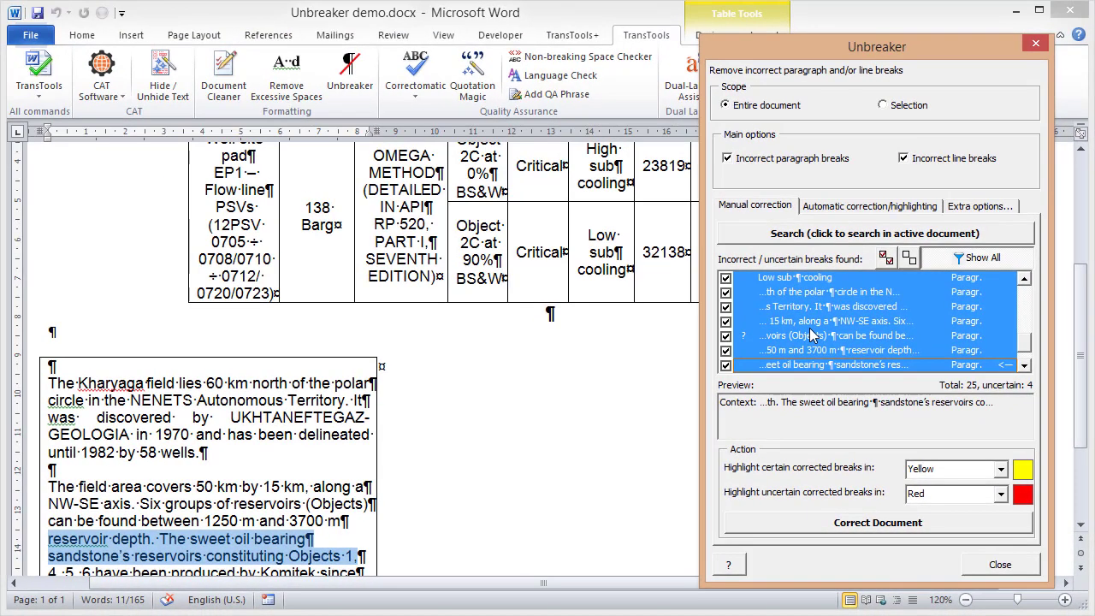
pyautogui.press('Down')
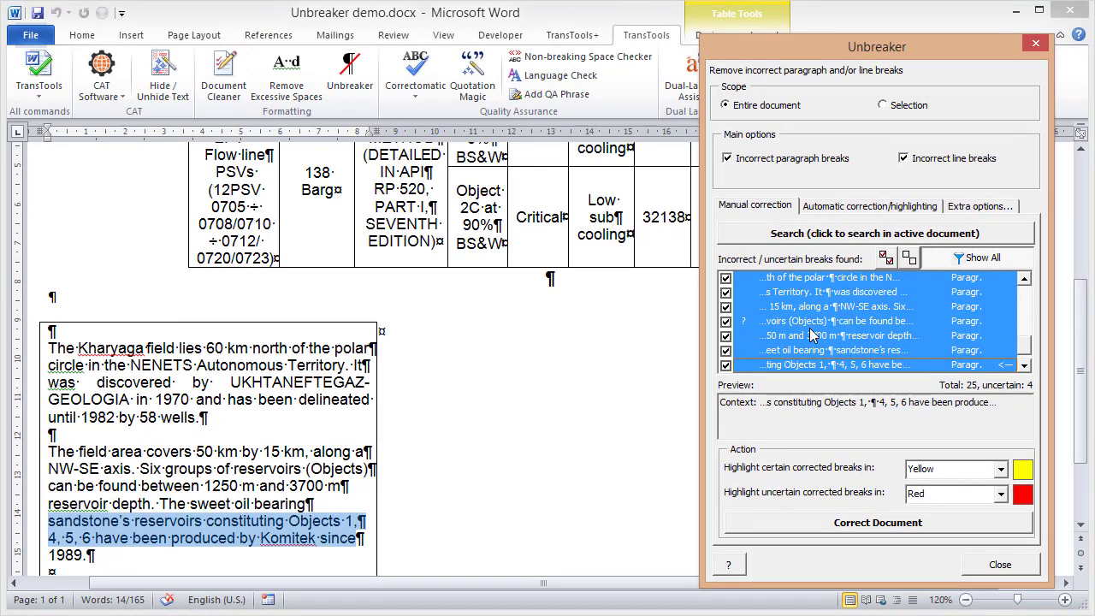
pyautogui.press('Up')
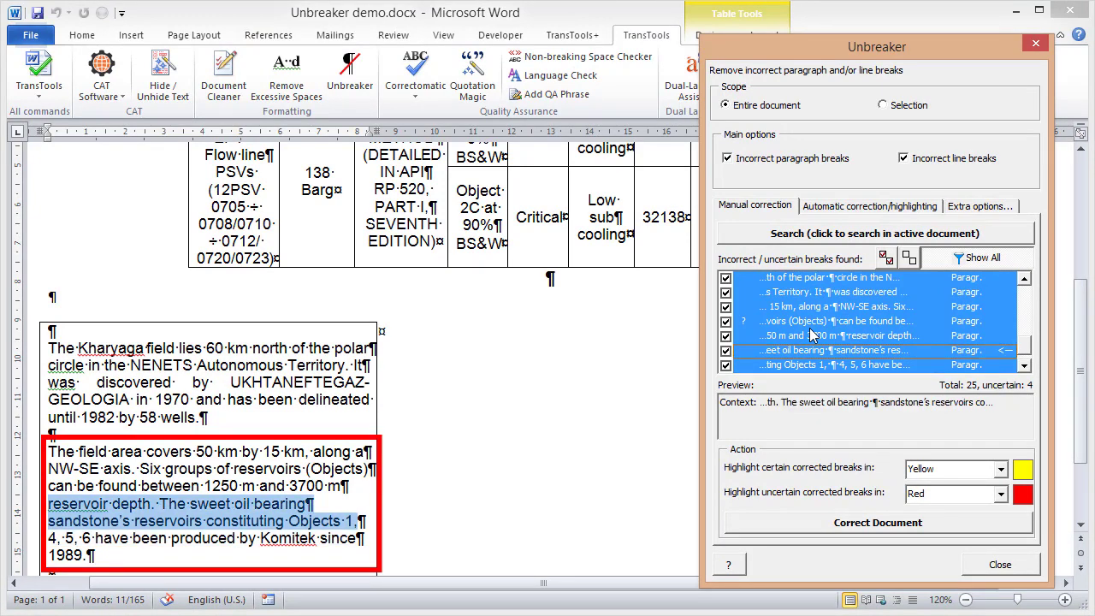
pyautogui.press('Up')
pyautogui.press('Up')
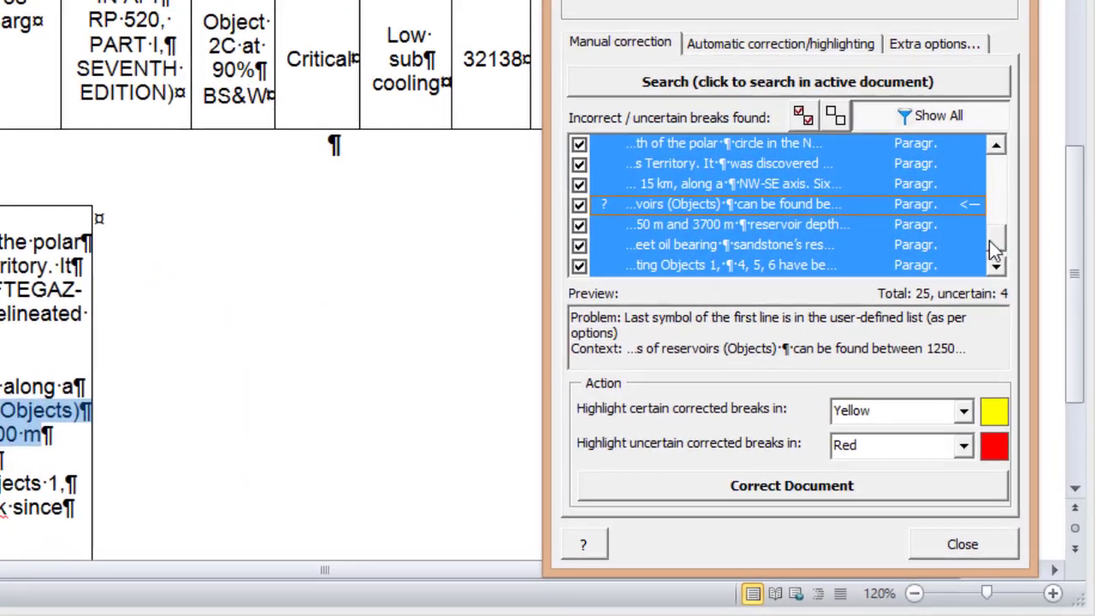
pyautogui.click(1025, 365)
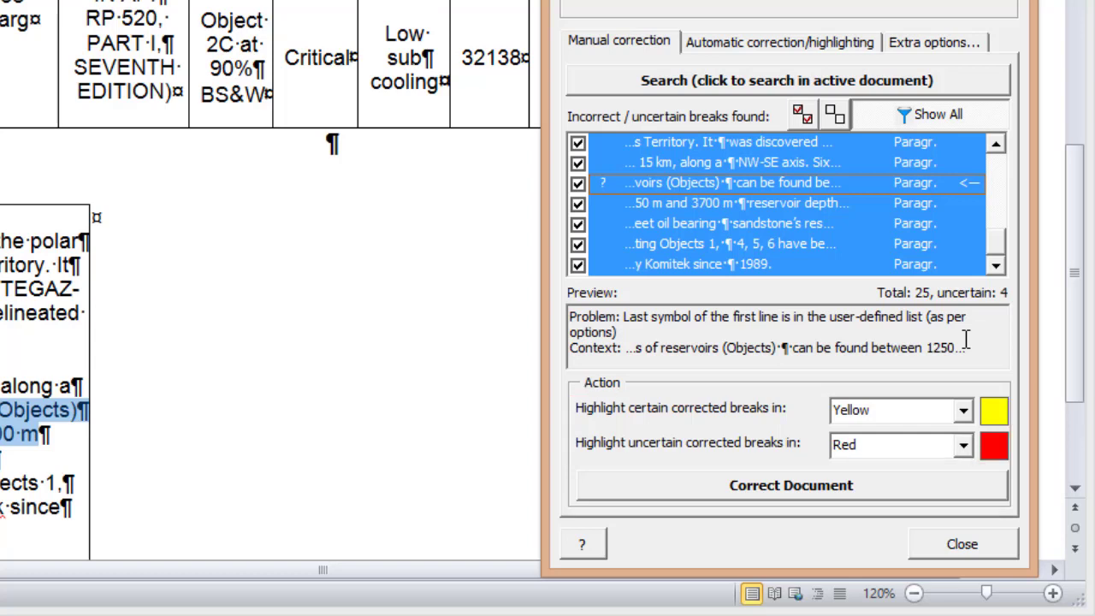
# - Examine the highlight color choices for certain and uncertain corrected breaks, keeping Yellow and Red and leaving the "(Objects)" break marked
pyautogui.click(963, 410)
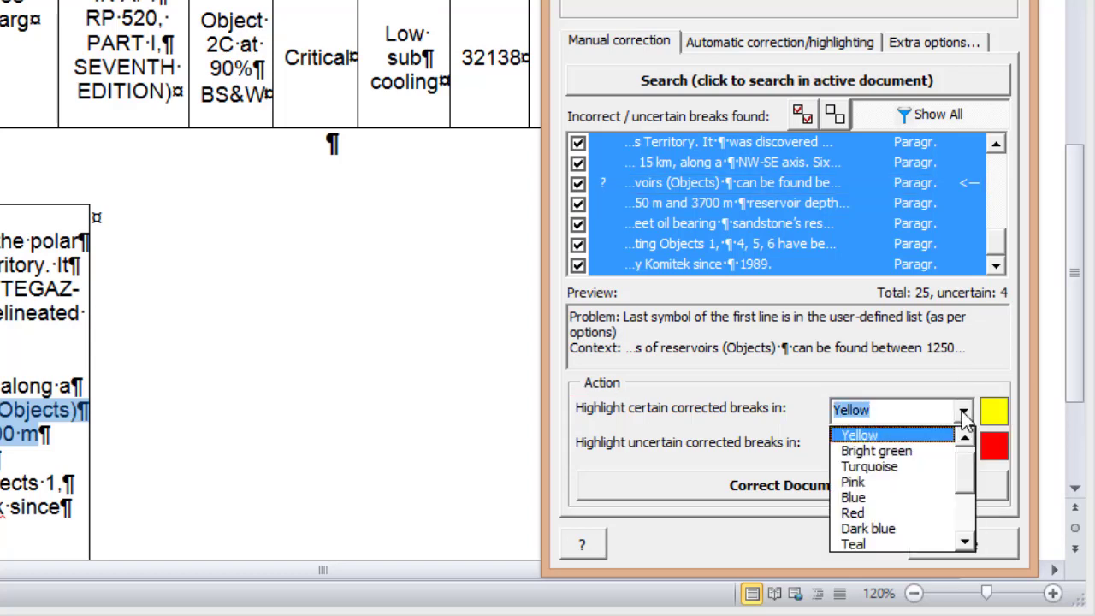
pyautogui.click(963, 411)
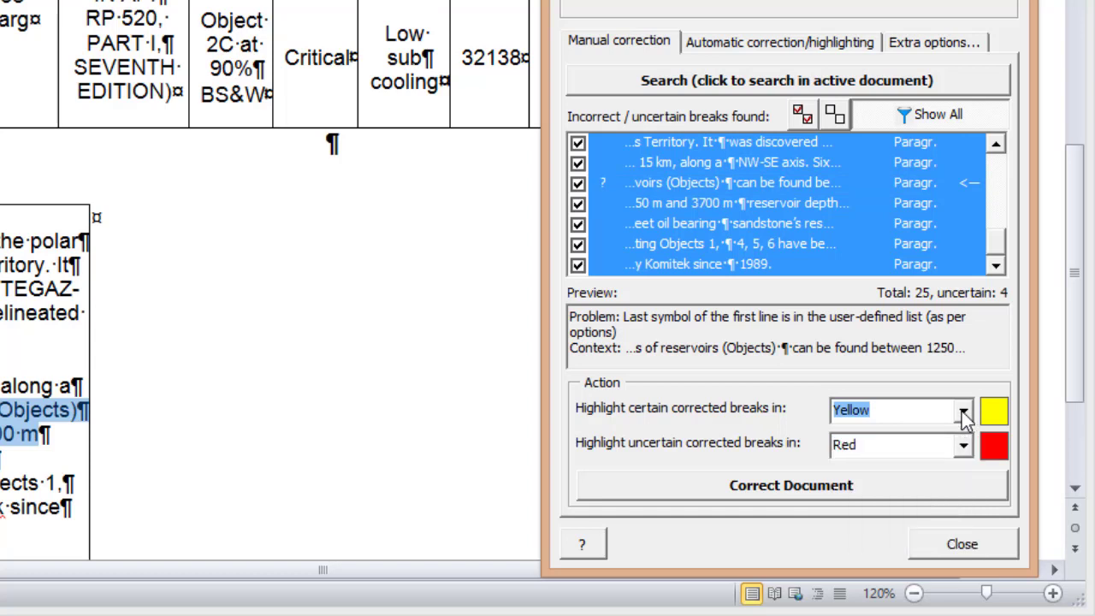
pyautogui.click(963, 445)
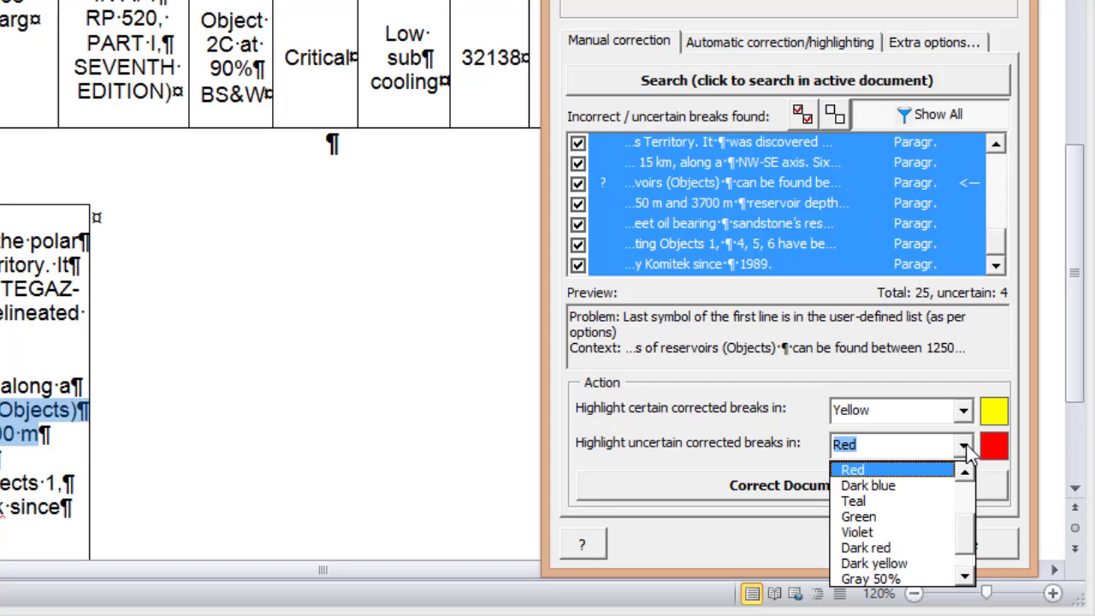
pyautogui.click(964, 446)
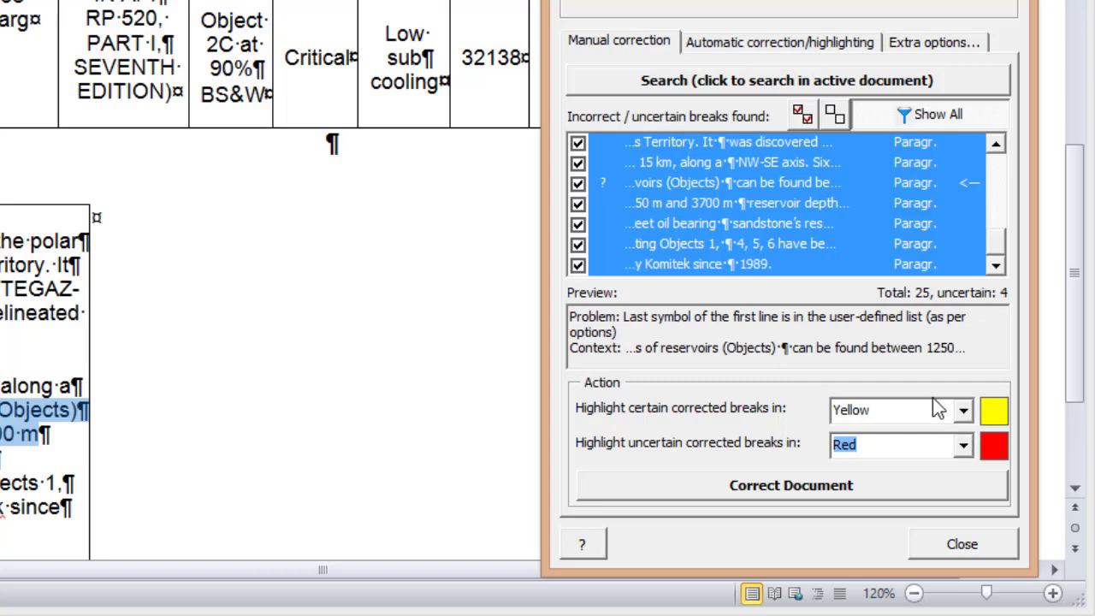
pyautogui.click(669, 186)
pyautogui.click(669, 186)
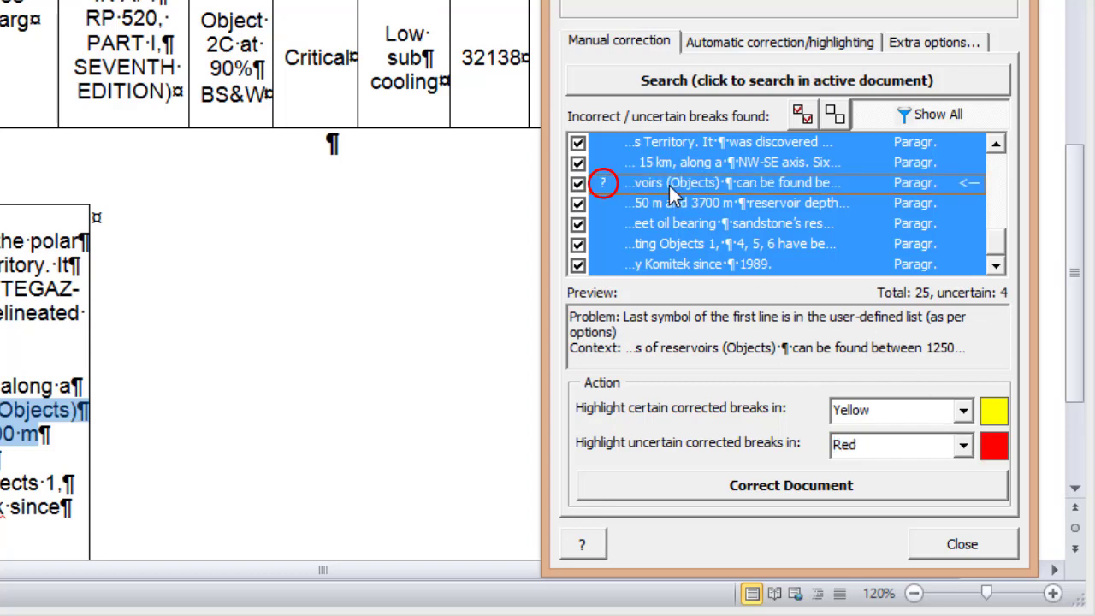
pyautogui.click(964, 450)
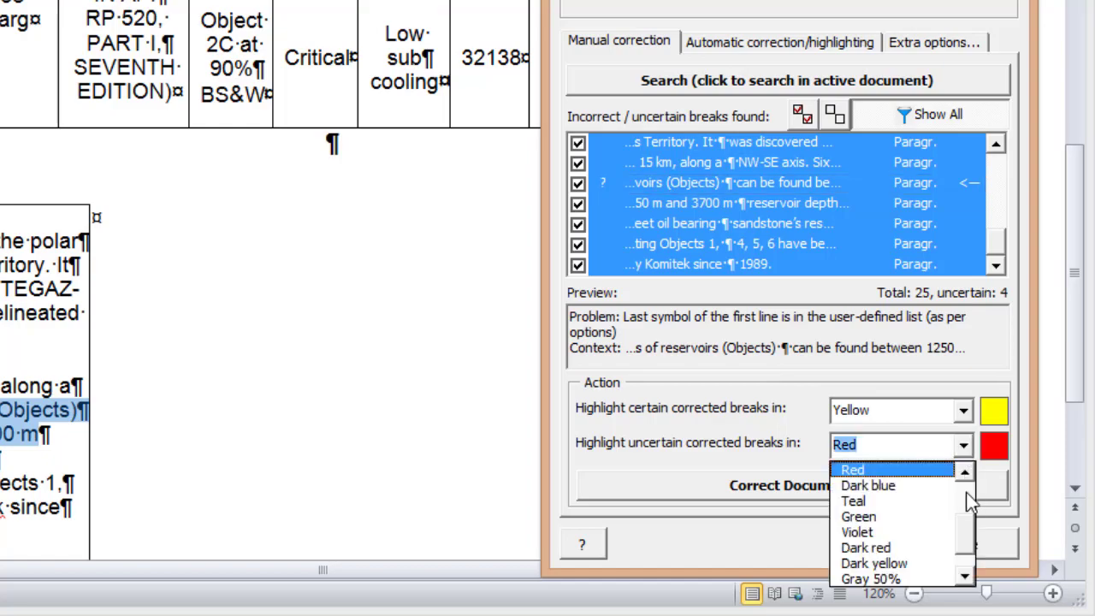
pyautogui.scroll(2, 934, 479)
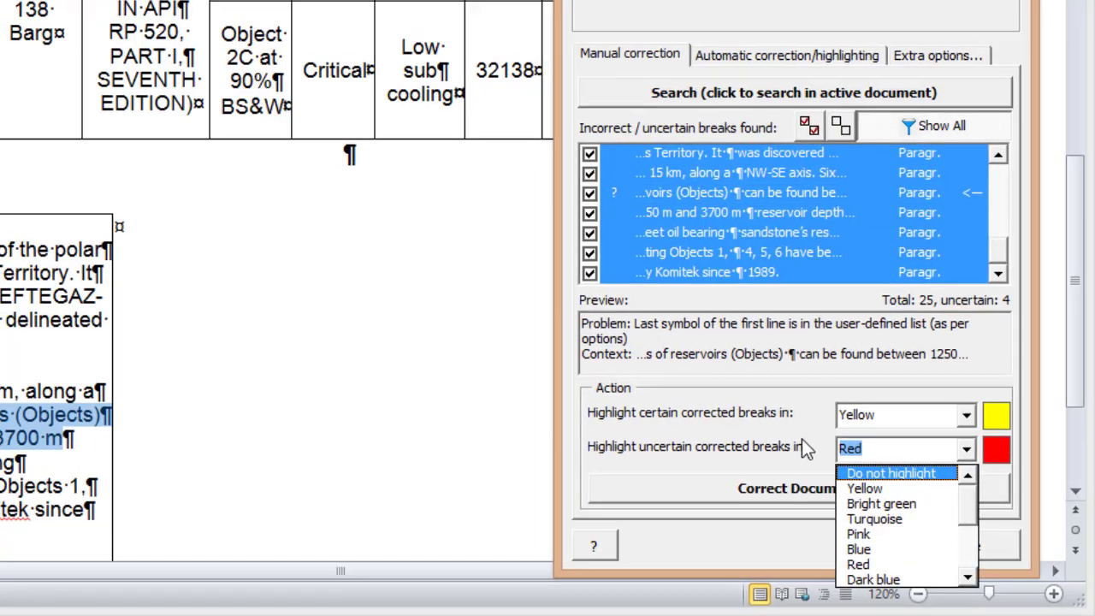
pyautogui.click(801, 439)
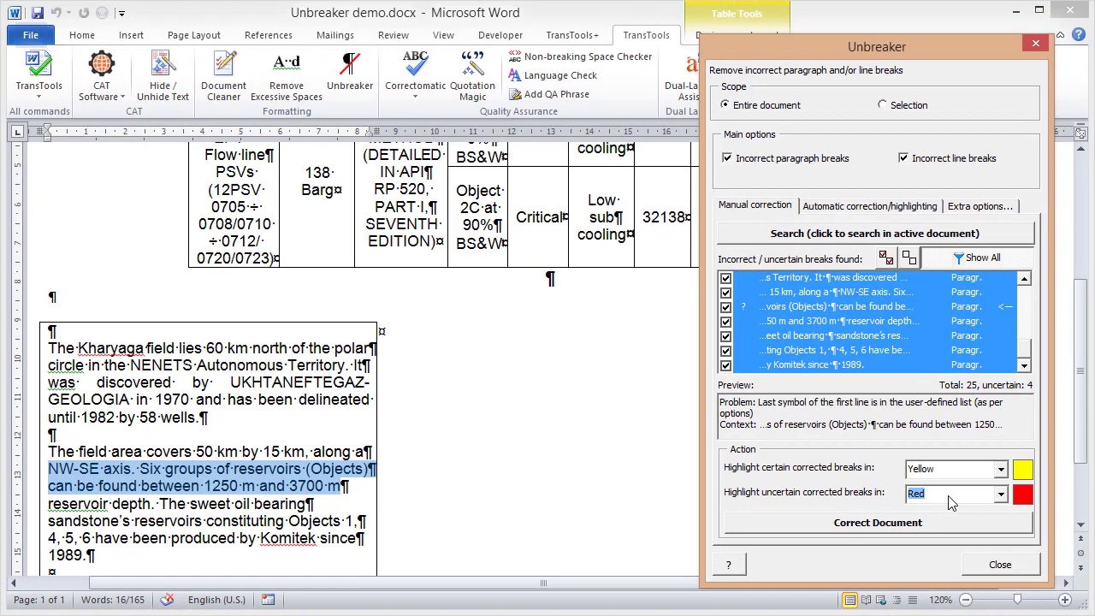
# - Correct all marked breaks in the document with yellow and red highlighting, close Unbreaker and deselect the text
pyautogui.click(907, 526)
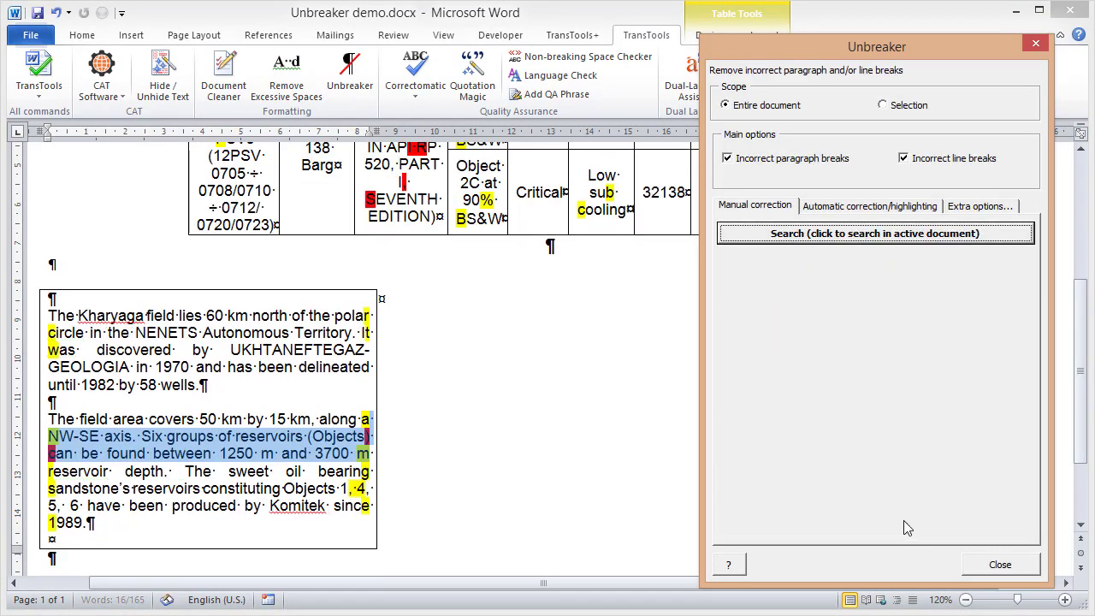
pyautogui.click(1035, 44)
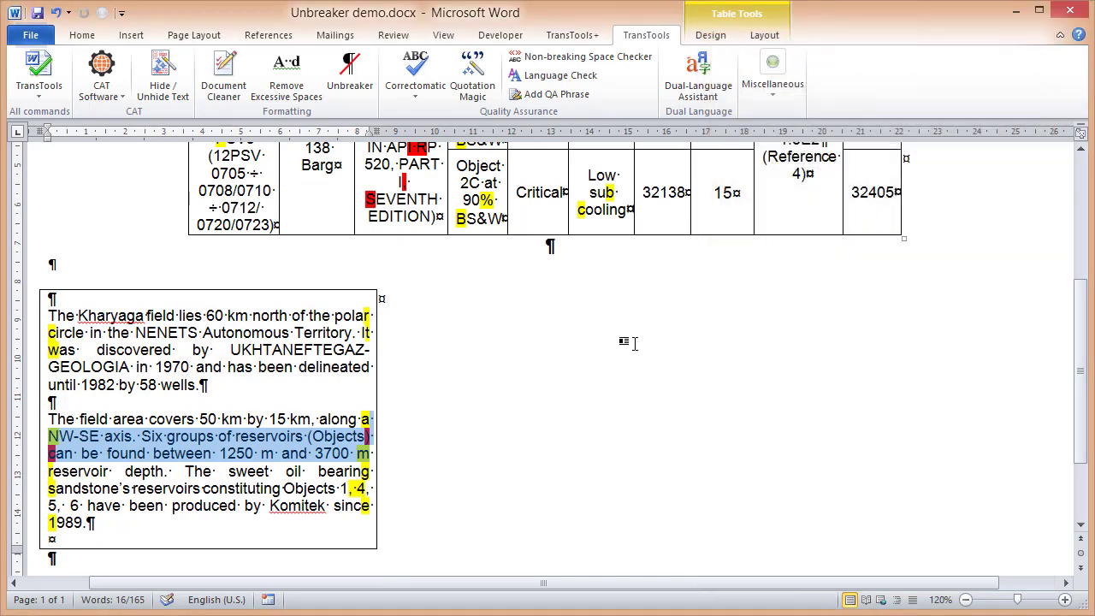
pyautogui.click(518, 398)
pyautogui.click(773, 89)
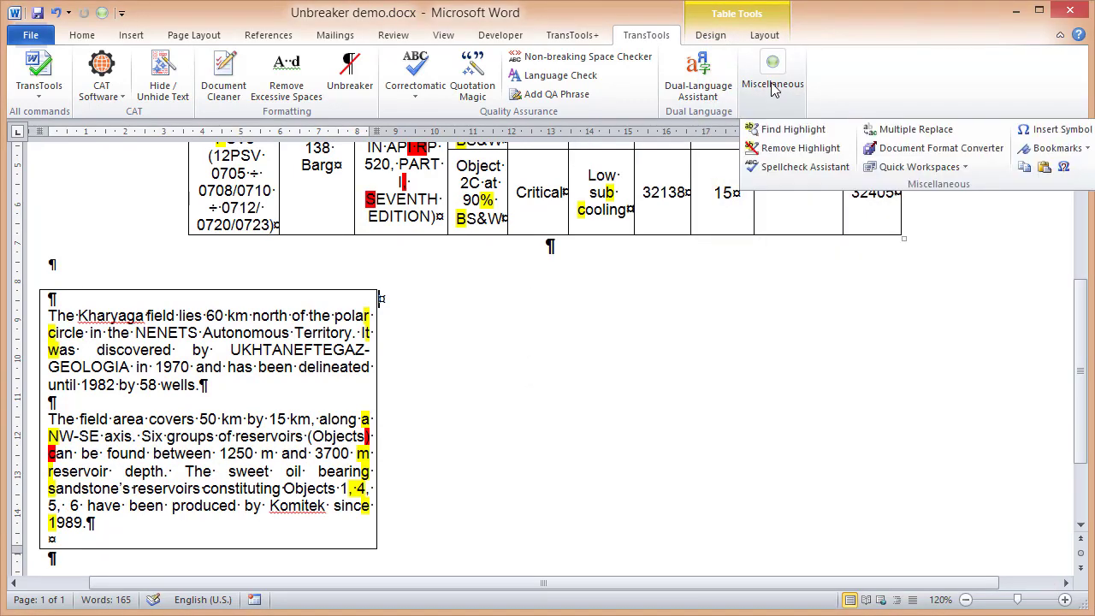
pyautogui.click(800, 149)
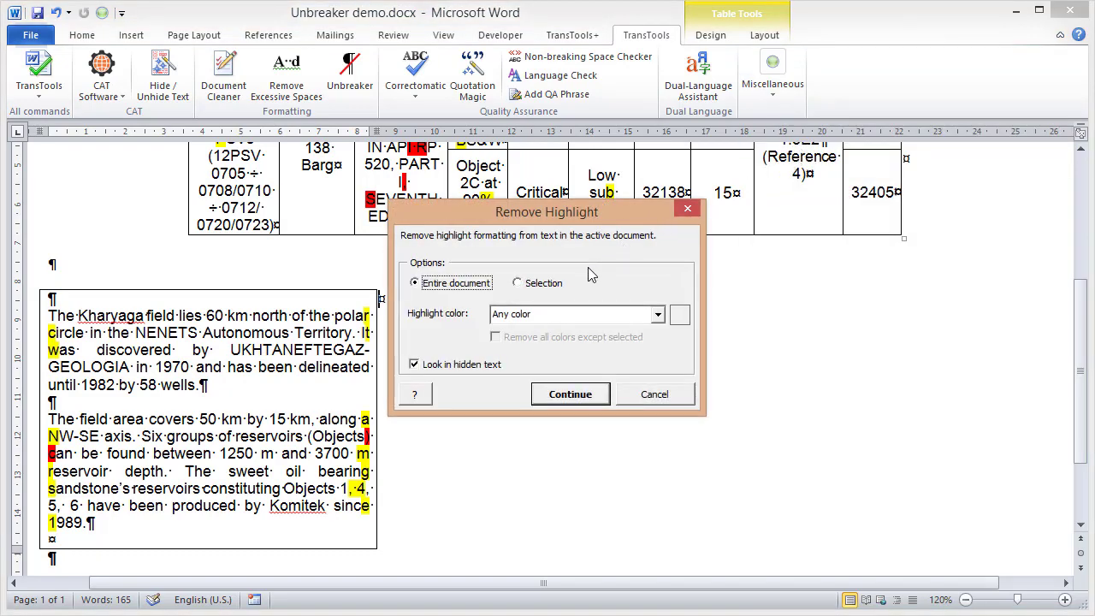
pyautogui.click(651, 394)
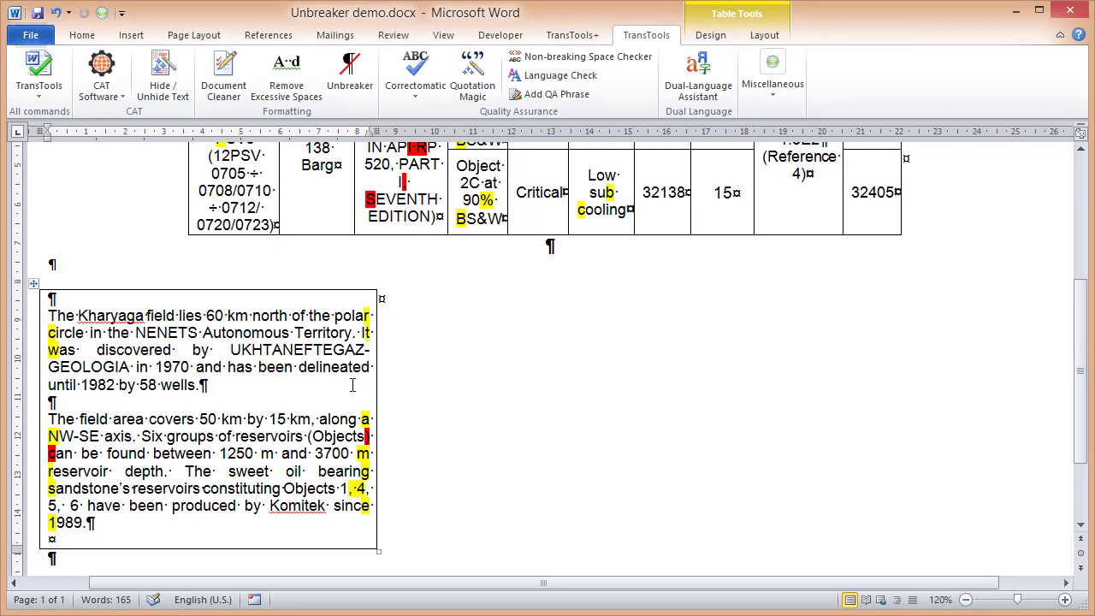
# - Remove the highlighting from the entire document by setting the text highlight to No Color
pyautogui.hotkey('ctrl', 'a')
pyautogui.click(82, 35)
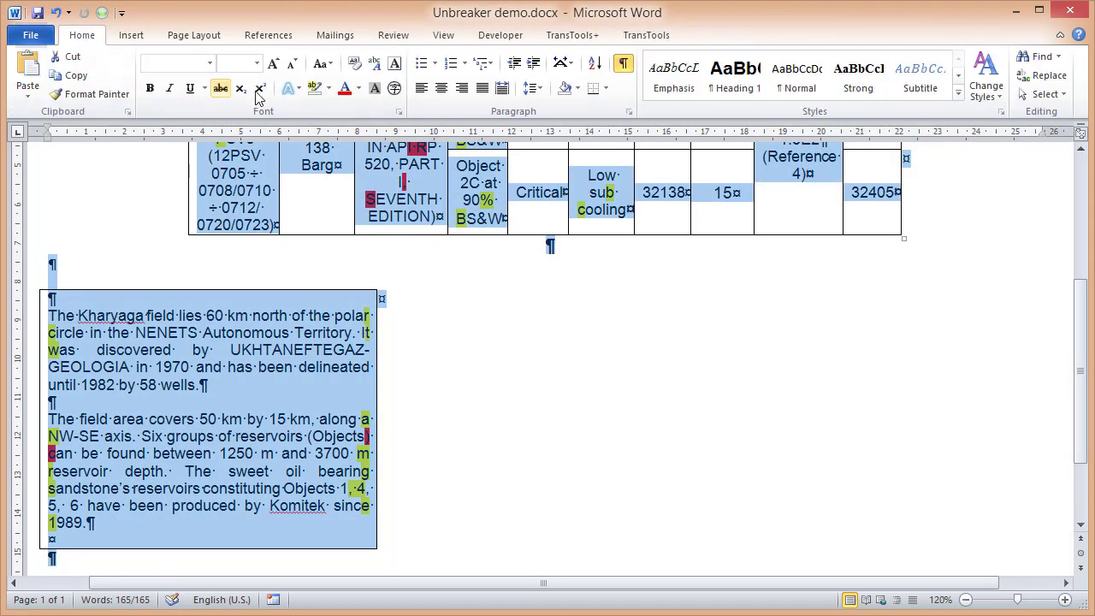
pyautogui.click(328, 88)
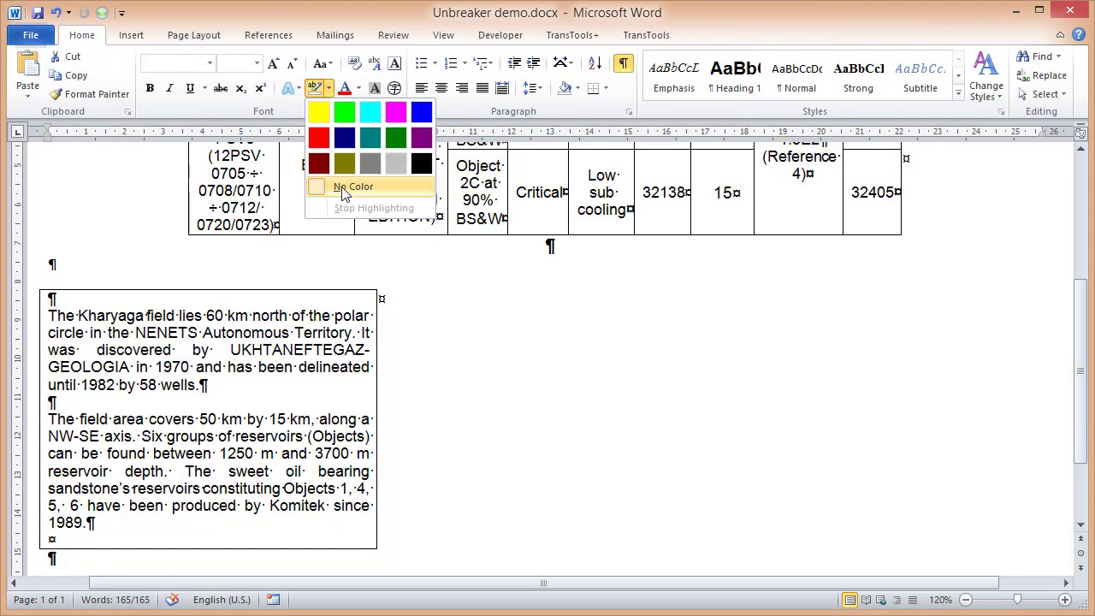
pyautogui.click(342, 190)
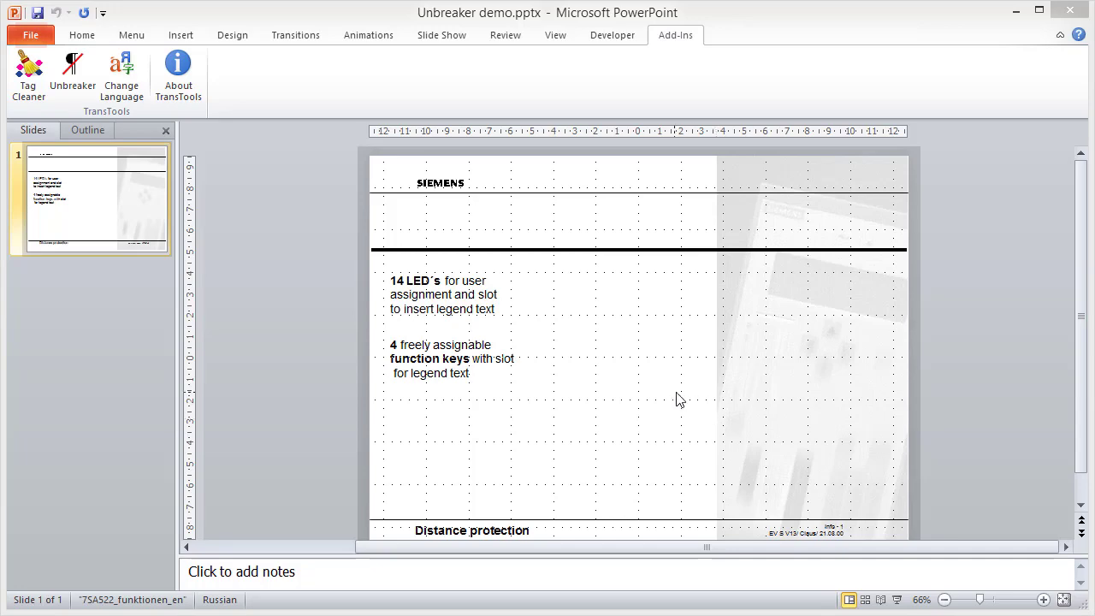
# - In PowerPoint, search the entire presentation's slides for incorrect paragraph and line breaks with Unbreaker, and move its dialog off the slide text
pyautogui.click(75, 79)
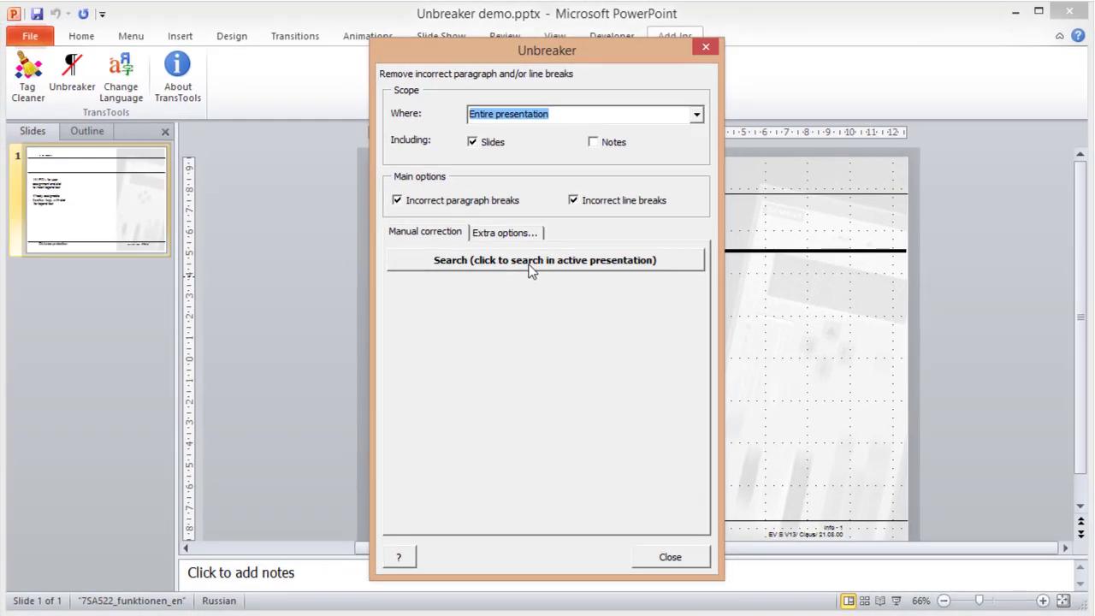
pyautogui.click(521, 369)
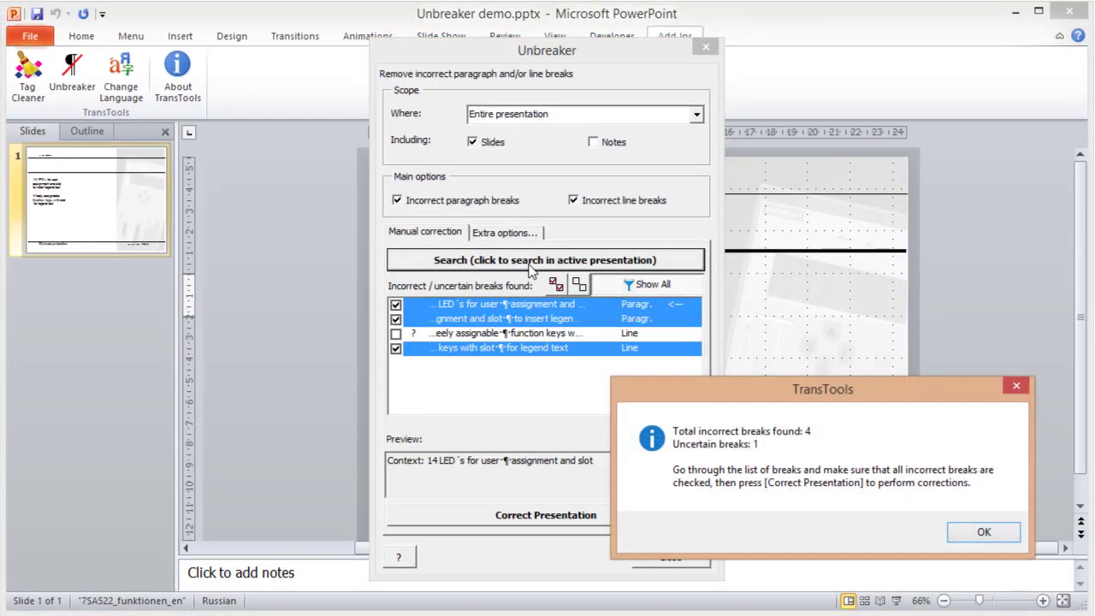
pyautogui.click(982, 533)
pyautogui.moveTo(590, 55)
pyautogui.mouseDown()
pyautogui.moveTo(690, 75)
pyautogui.moveTo(899, 71)
pyautogui.mouseUp()
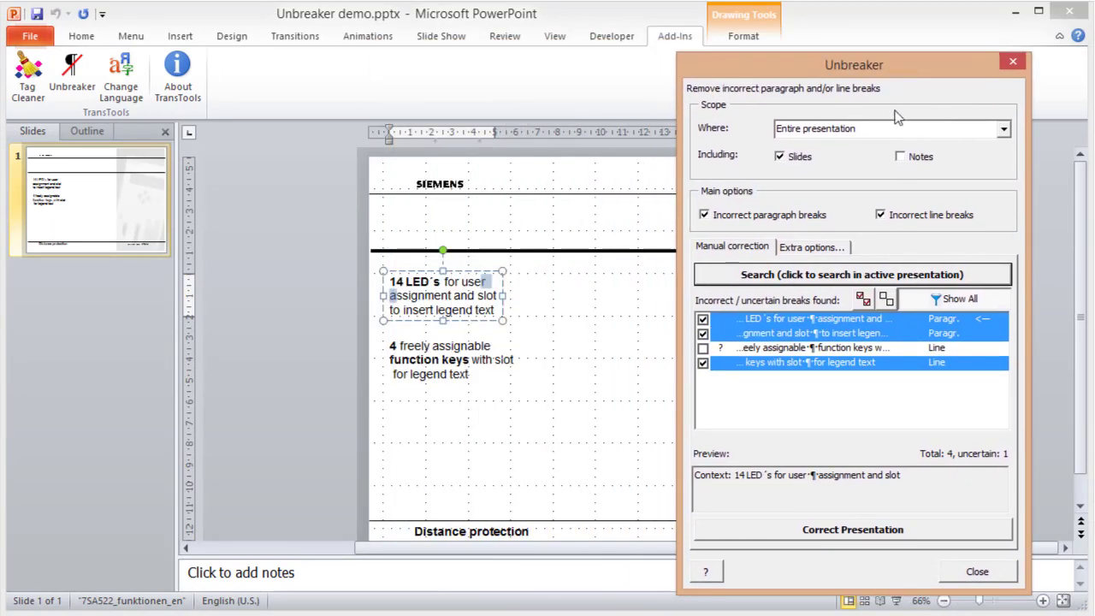
# - Mark the uncertain line break between "freely assignable" and "function keys", correct all marked breaks in the presentation and close Unbreaker
pyautogui.click(842, 349)
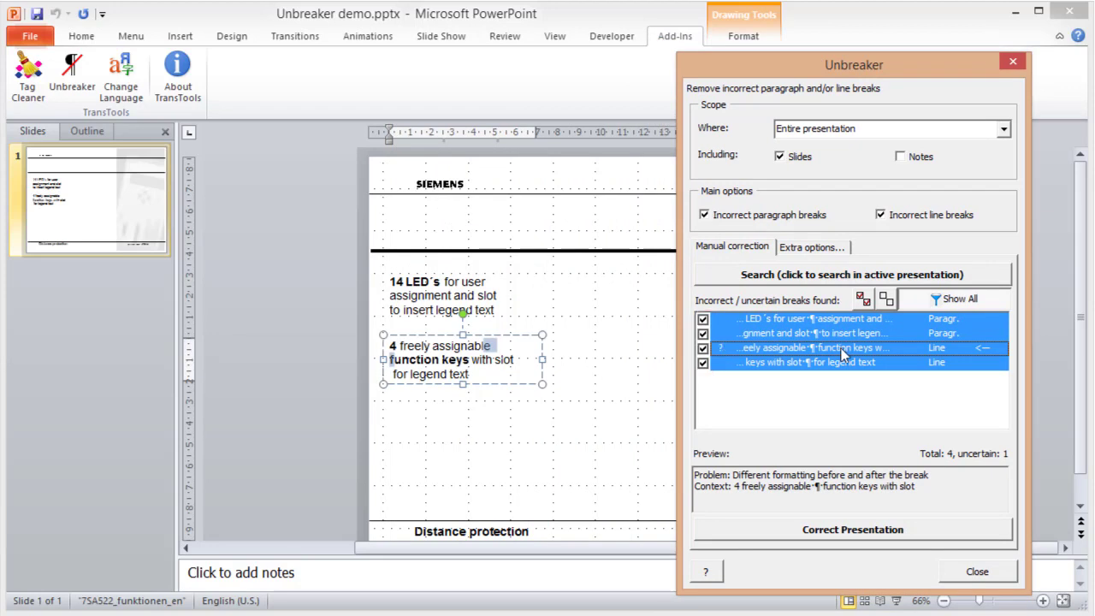
pyautogui.click(883, 532)
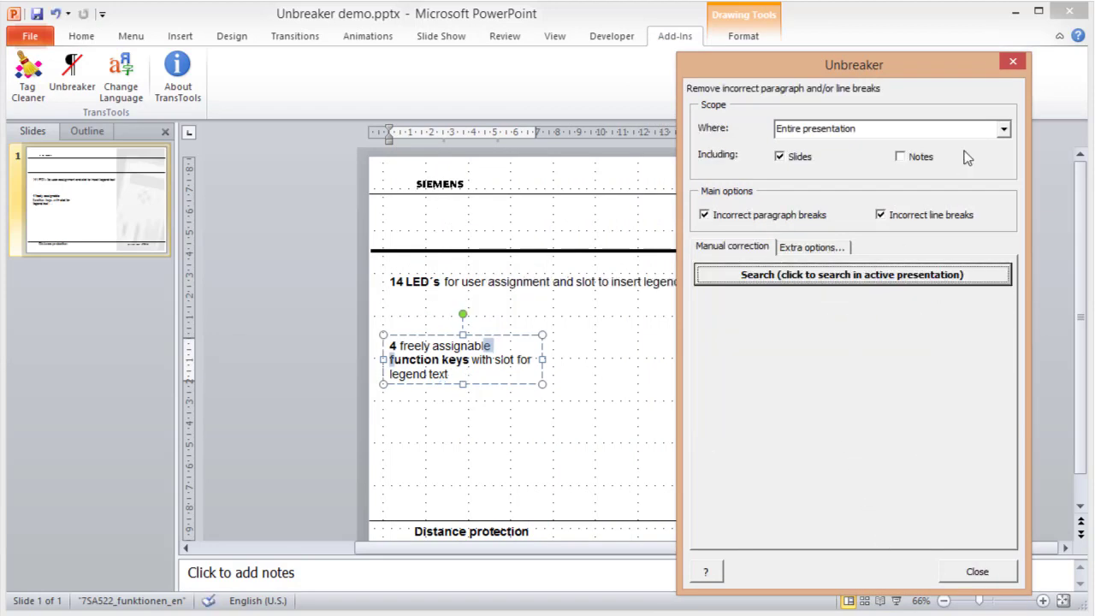
pyautogui.click(1013, 66)
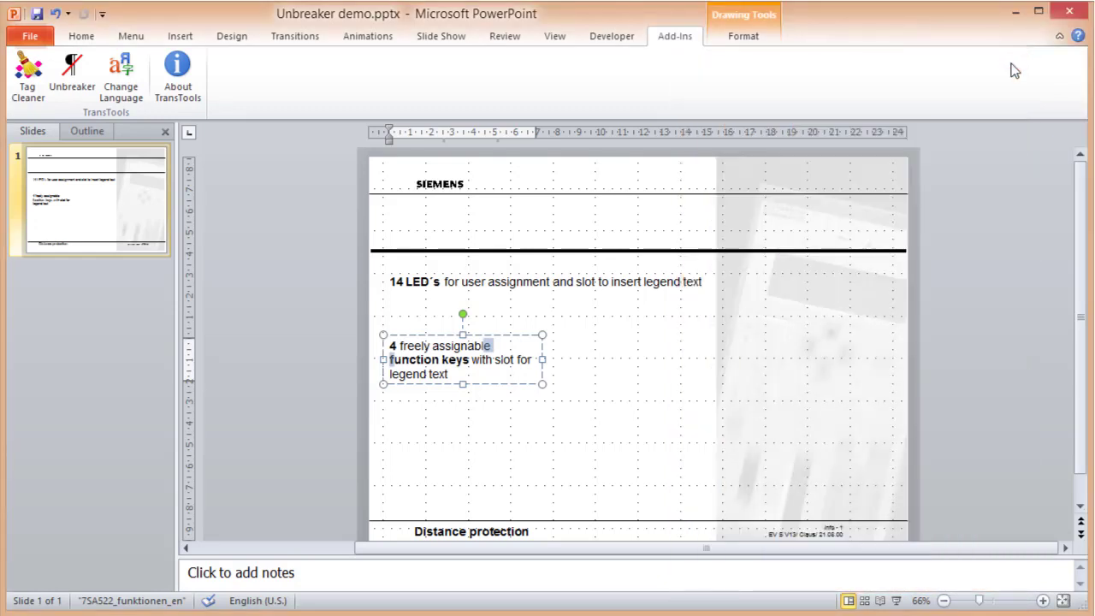
# - Narrow the "14 LED´s" text box so its text wraps onto two lines, and deselect it
pyautogui.click(699, 281)
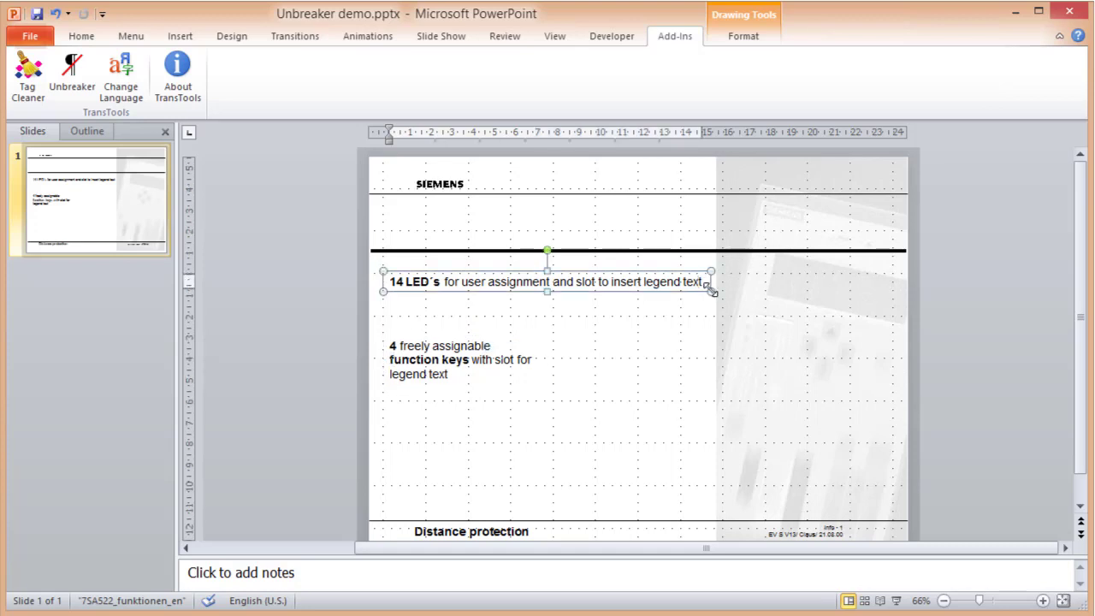
pyautogui.click(709, 290)
pyautogui.moveTo(709, 290); pyautogui.dragTo(562, 320)
pyautogui.moveTo(561, 319); pyautogui.dragTo(561, 322)
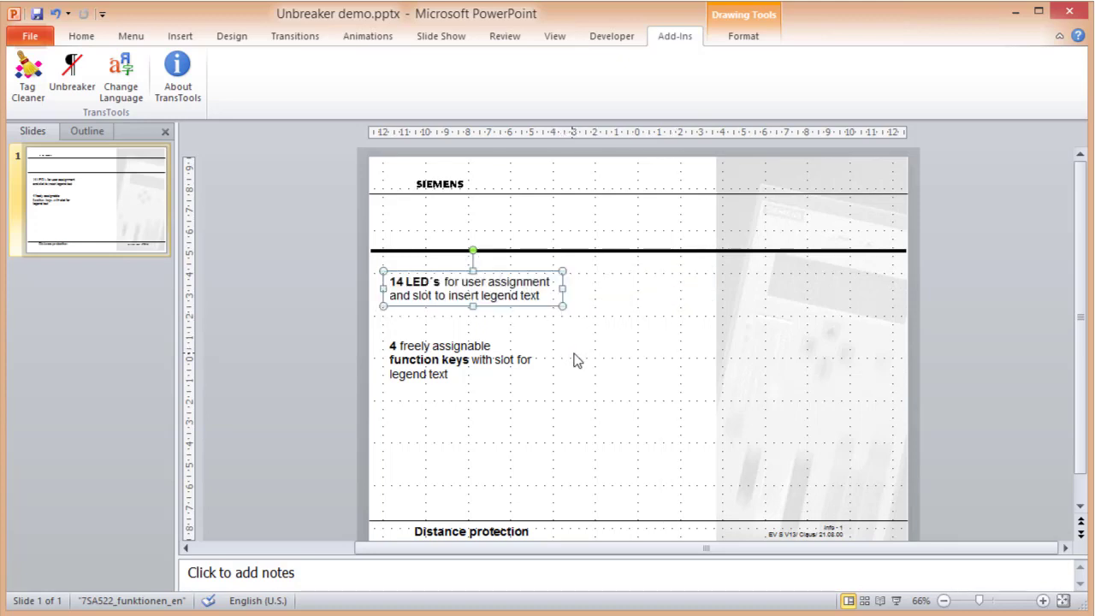
pyautogui.click(575, 360)
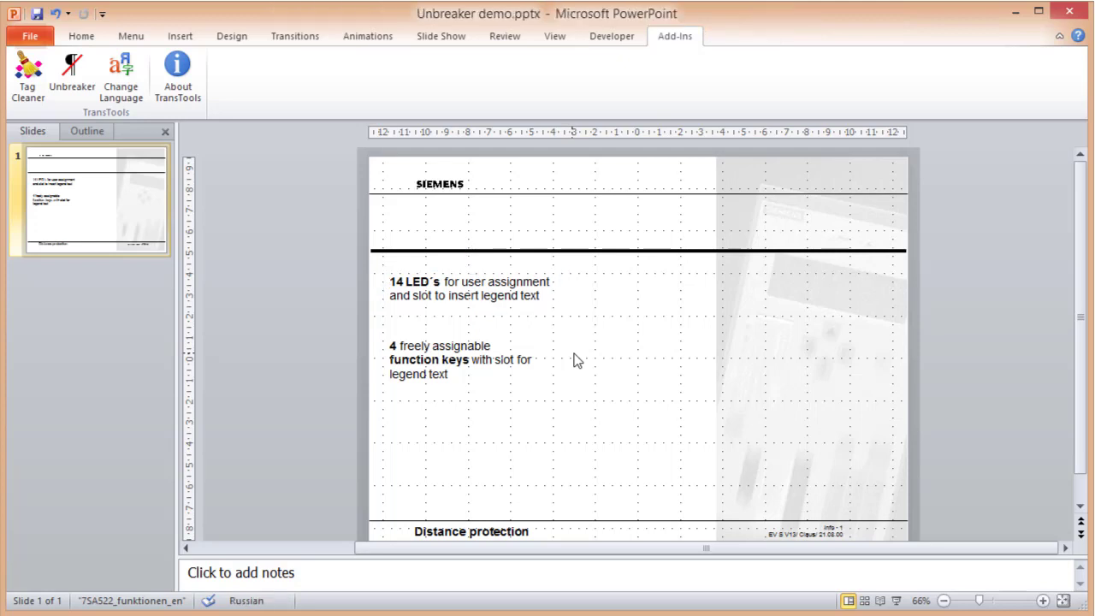